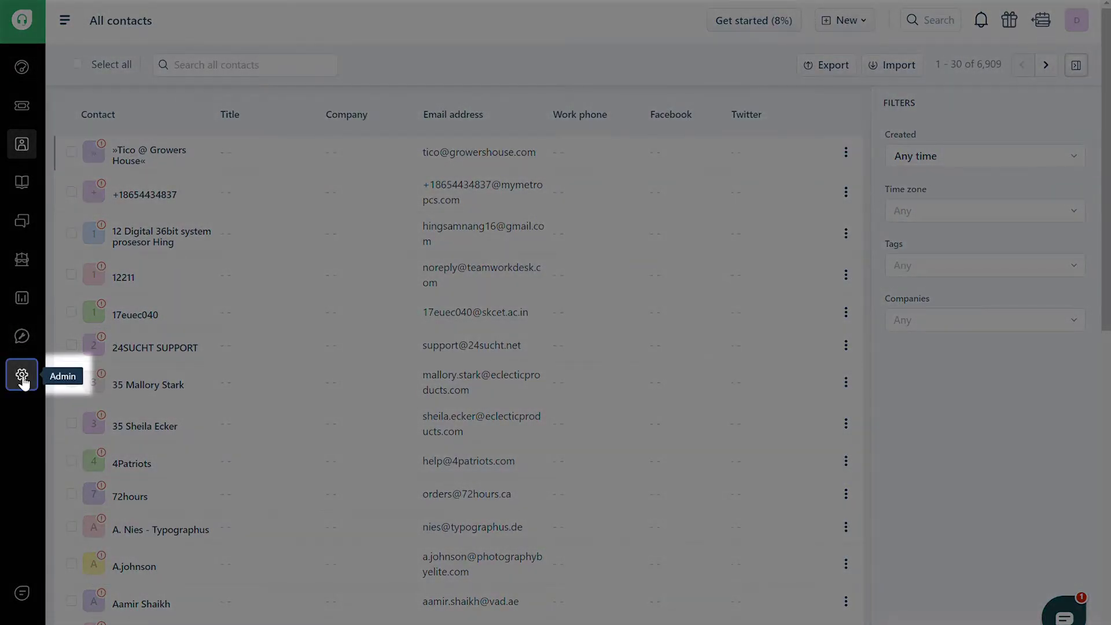
# Show the support mailboxes list from Admin > Channels > Email.
pyautogui.click(23, 376)
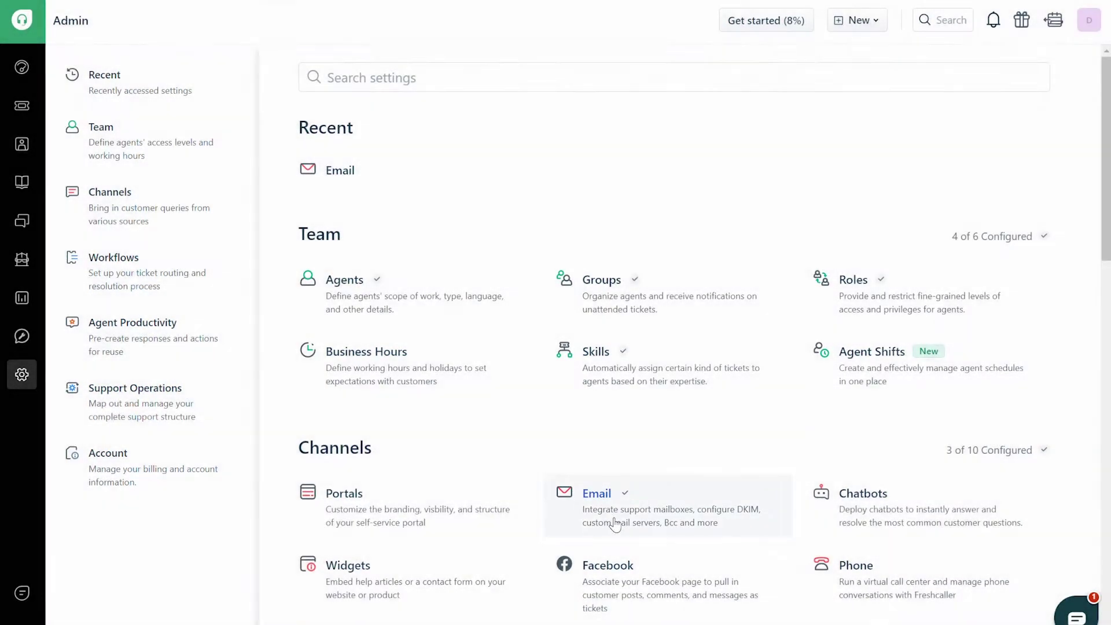
pyautogui.click(616, 525)
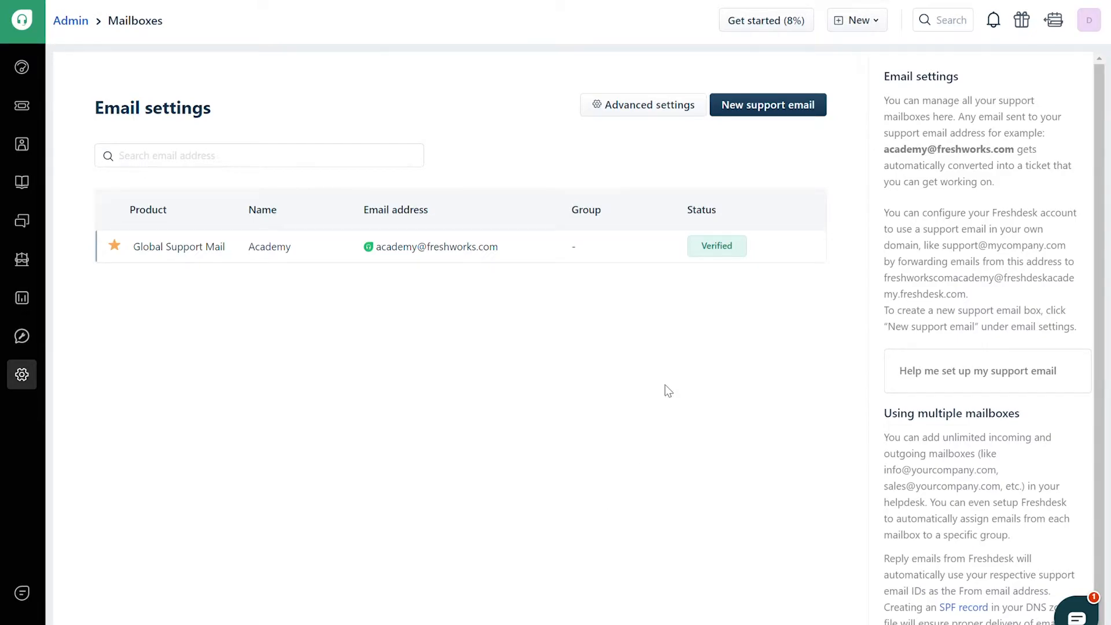
# Route the Academy mailbox to the Customer Support group and save the change.
pyautogui.moveTo(520, 248)
pyautogui.click(775, 247)
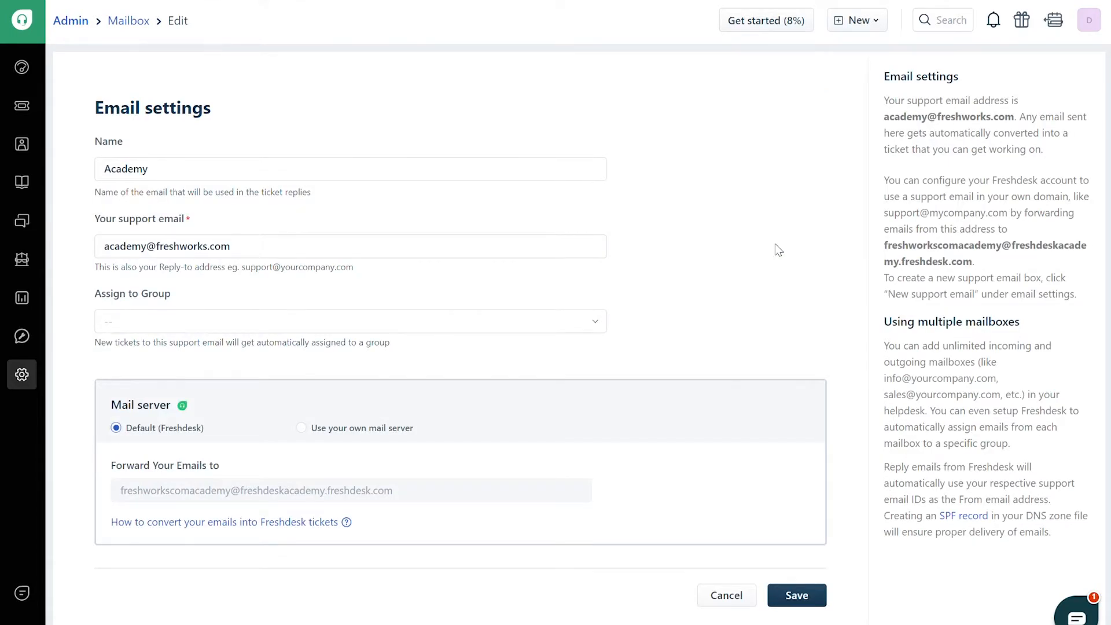
pyautogui.click(597, 322)
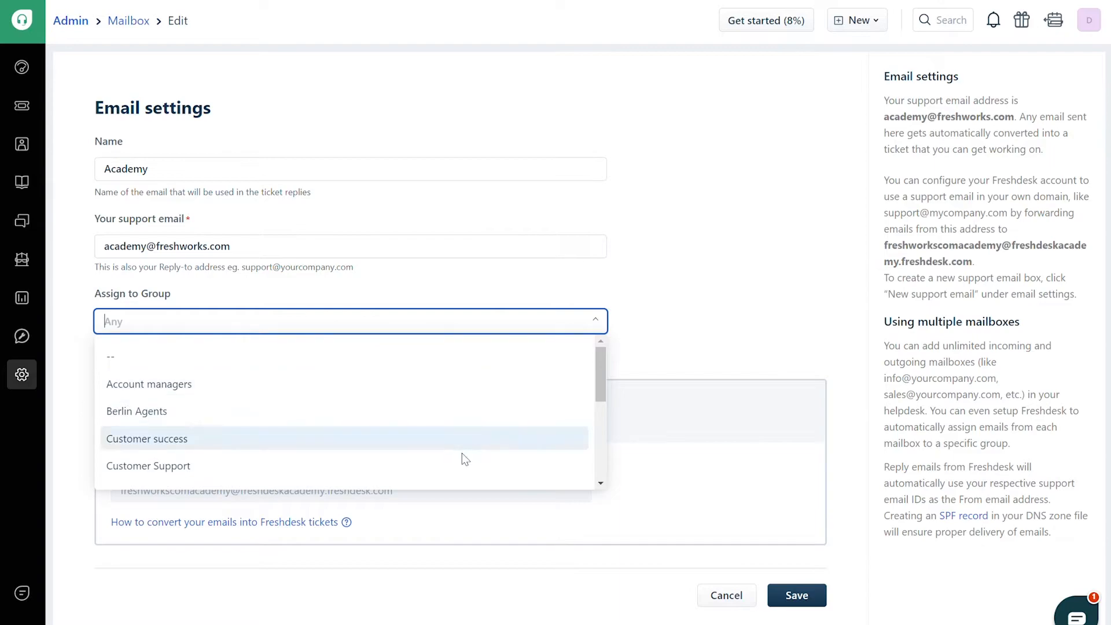
pyautogui.click(466, 474)
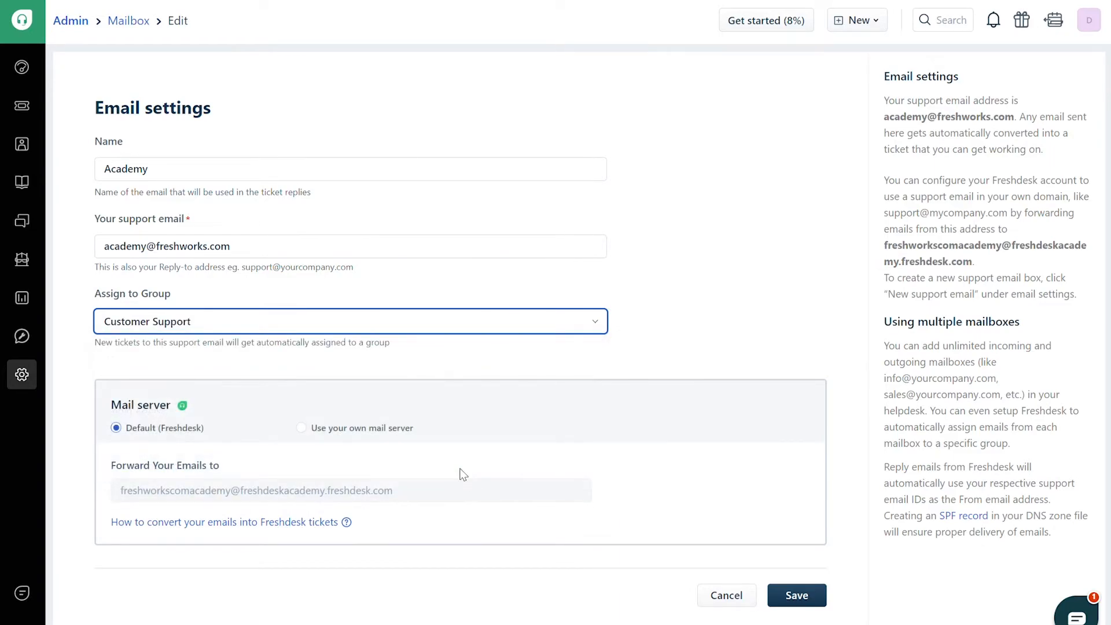
pyautogui.click(797, 596)
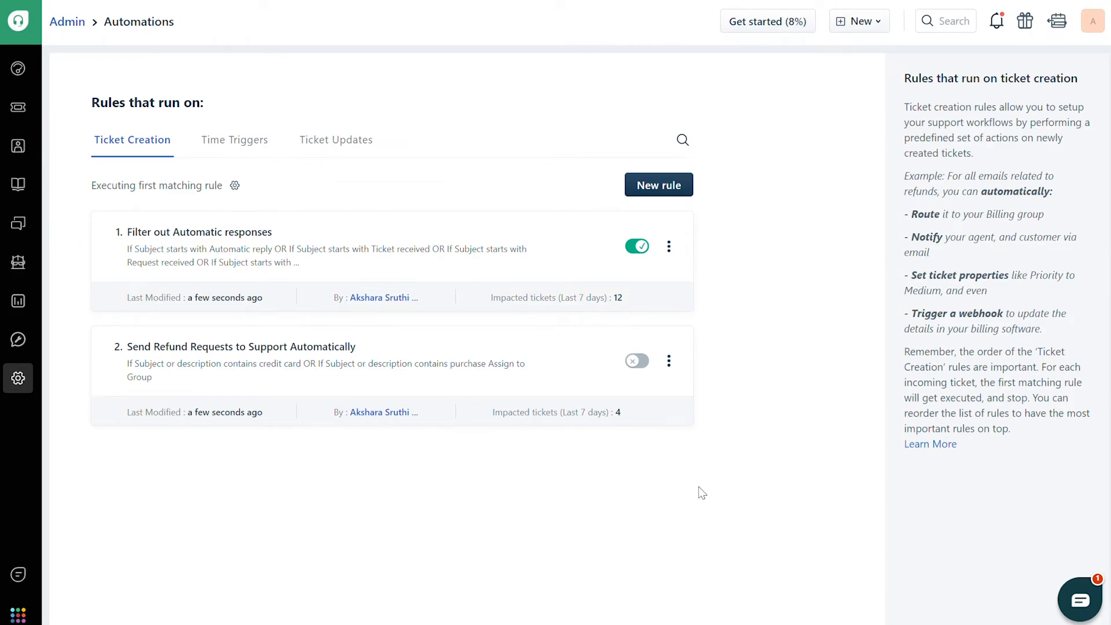
# Enable the 'Send Refund Requests to Support Automatically' ticket-creation rule, placing it first.
pyautogui.click(640, 362)
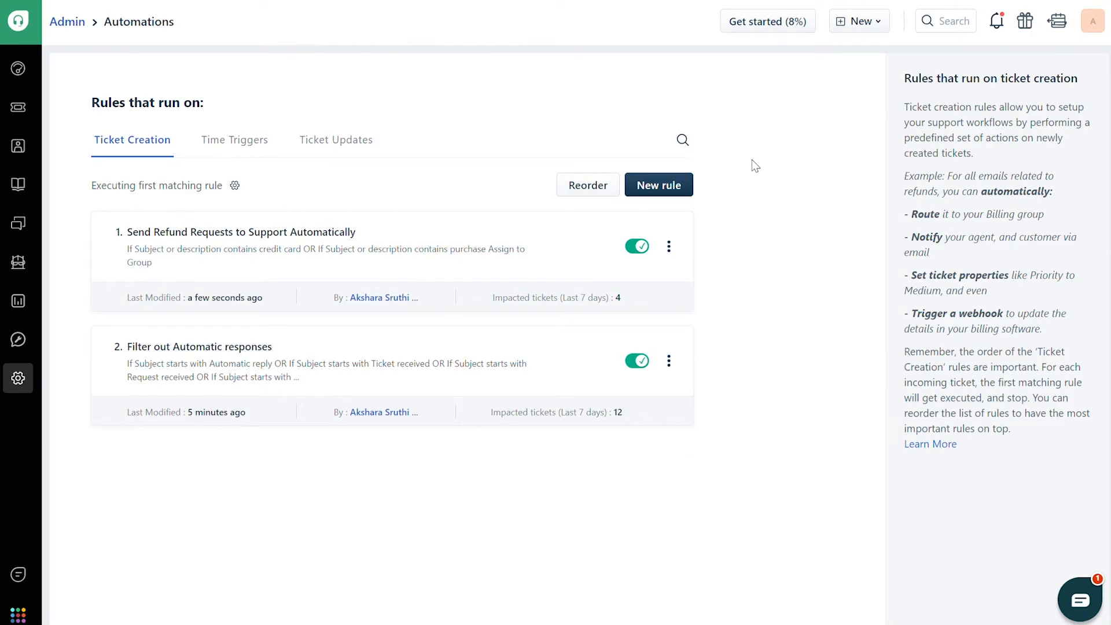